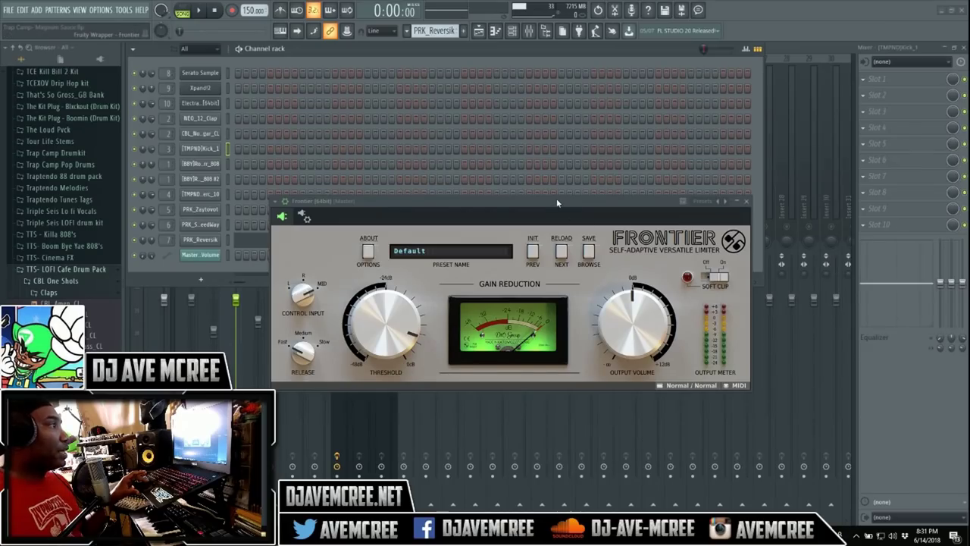
Move the Frontier limiter window slightly up and to the left.
drag(554, 203, 546, 166)
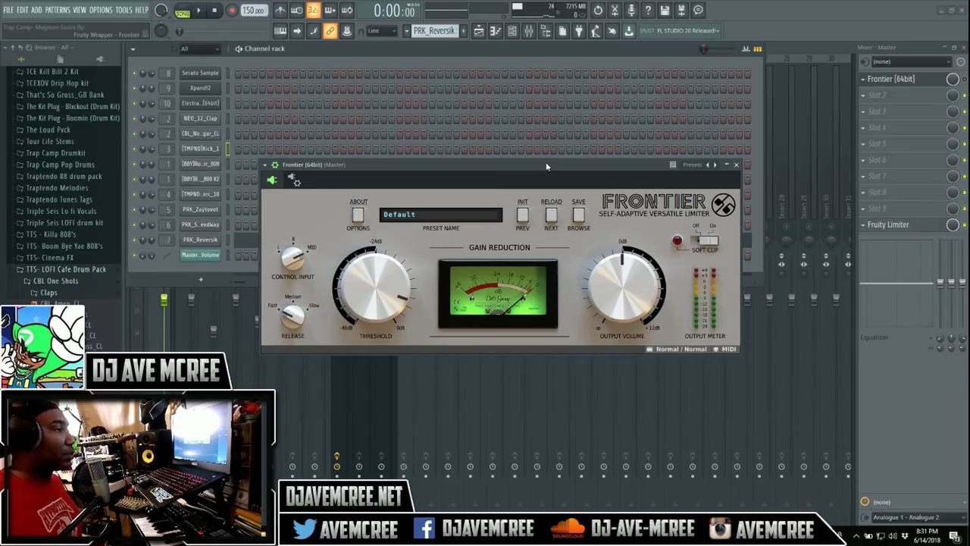
drag(547, 164, 536, 156)
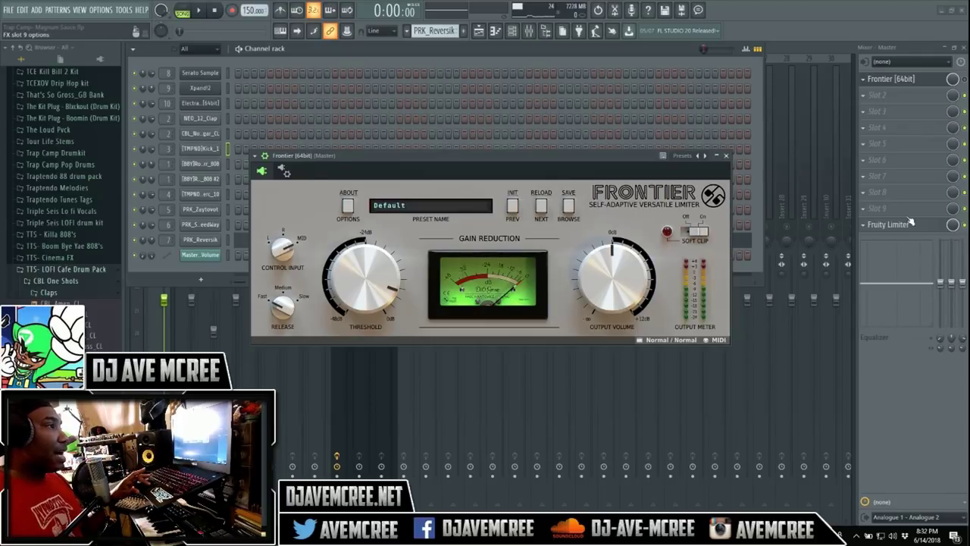
Bring the mixer forward, lower the Frontier window, and play the beat through Frontier to 0:25:60.
click(965, 226)
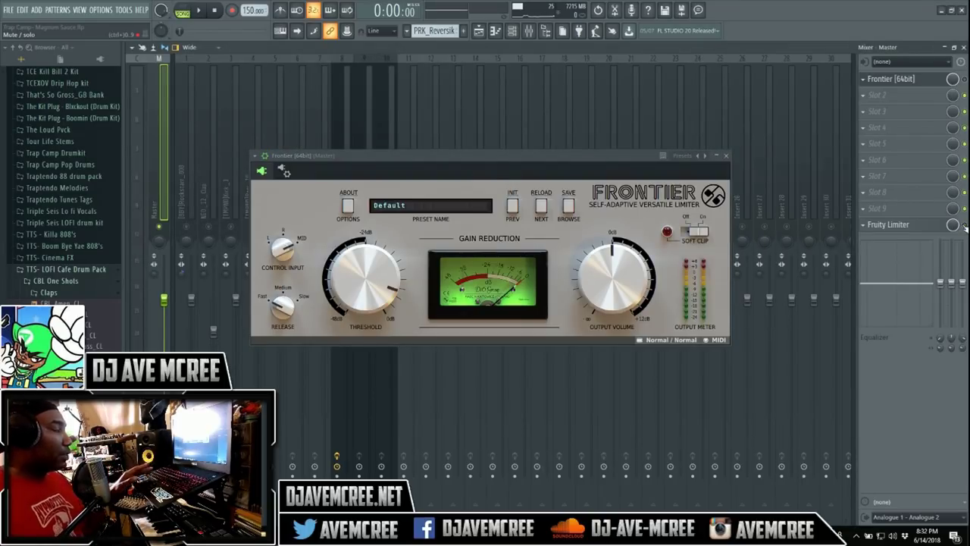
drag(424, 156, 424, 179)
key(space)
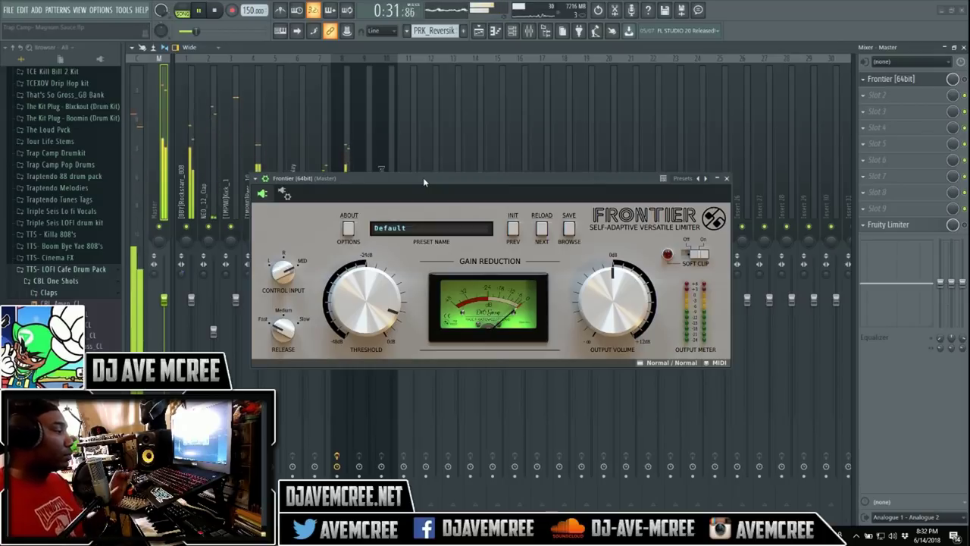
key(space)
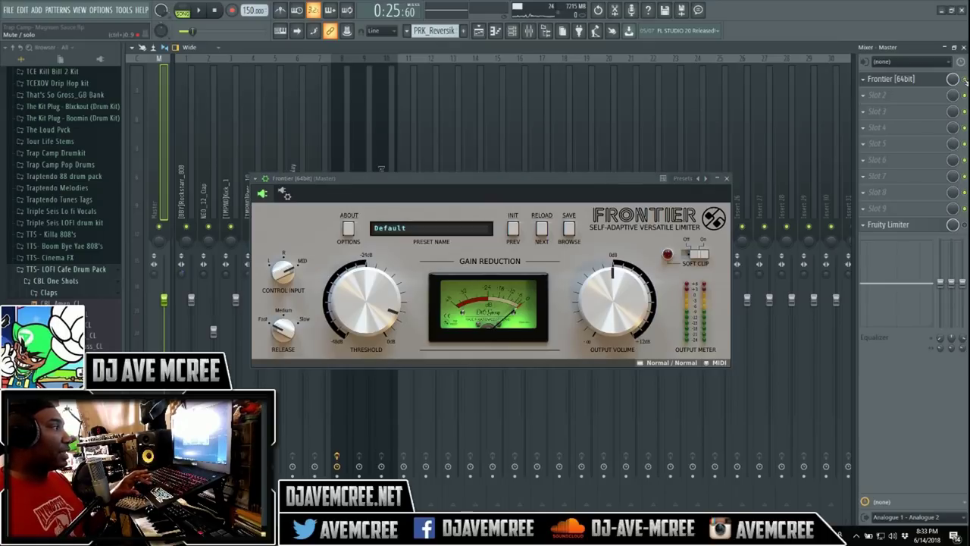
Set Frontier's Threshold to 0 dB and audition the beat twice through it.
drag(379, 291, 379, 253)
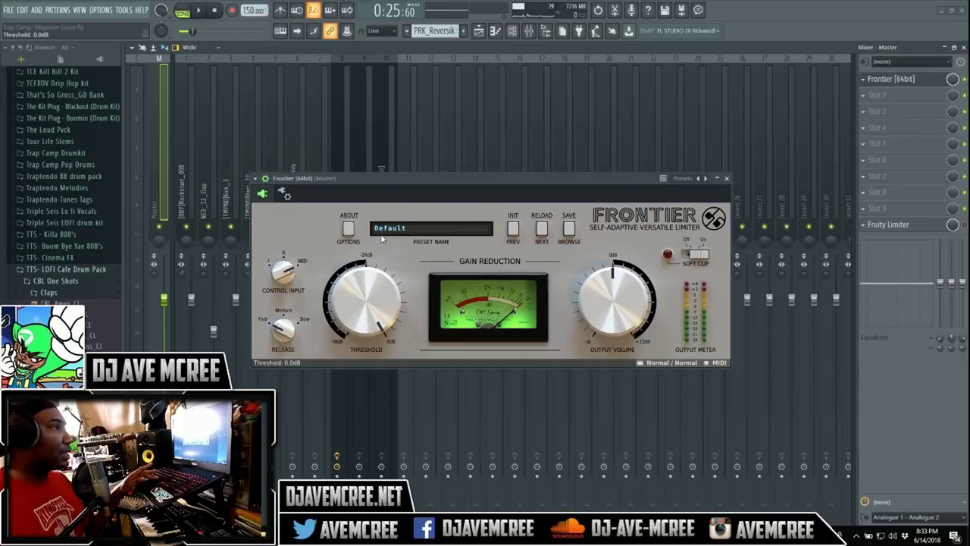
key(space)
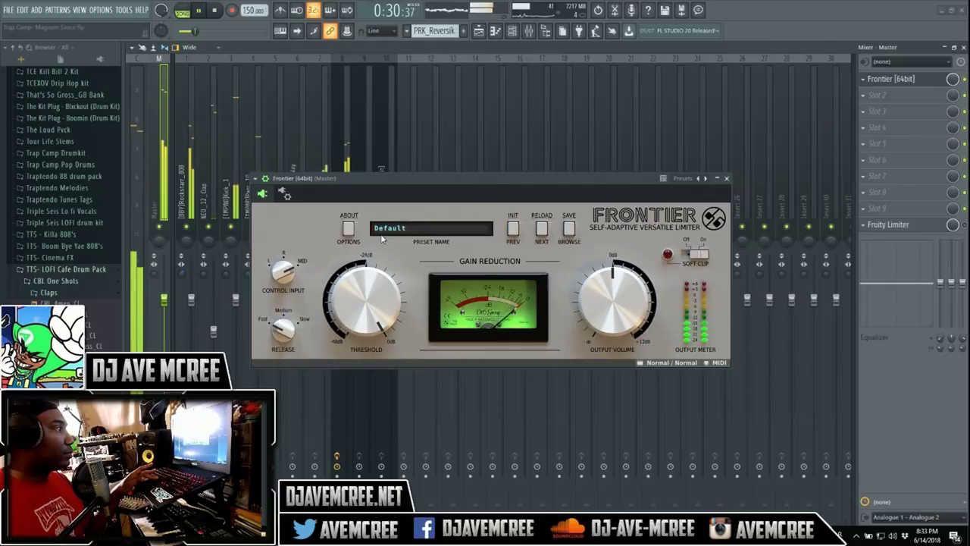
key(space)
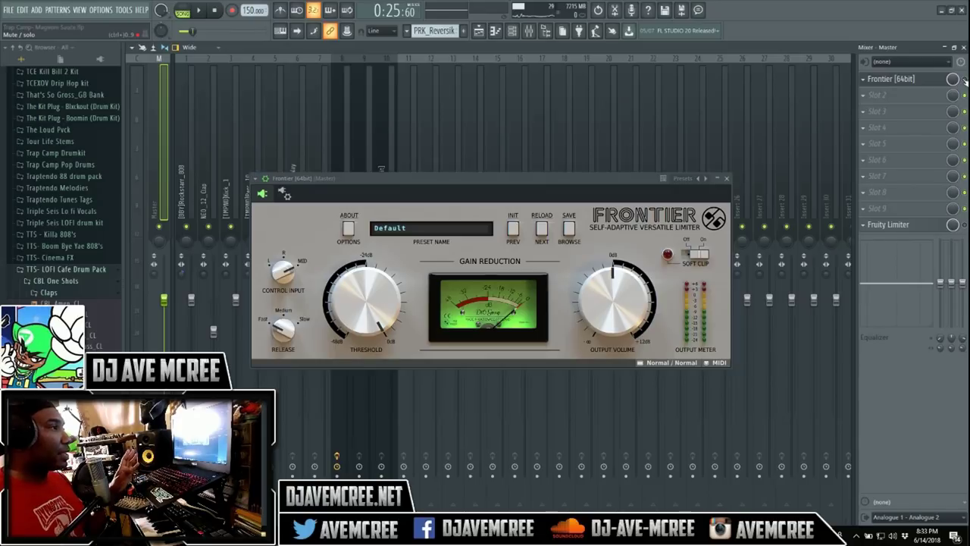
key(space)
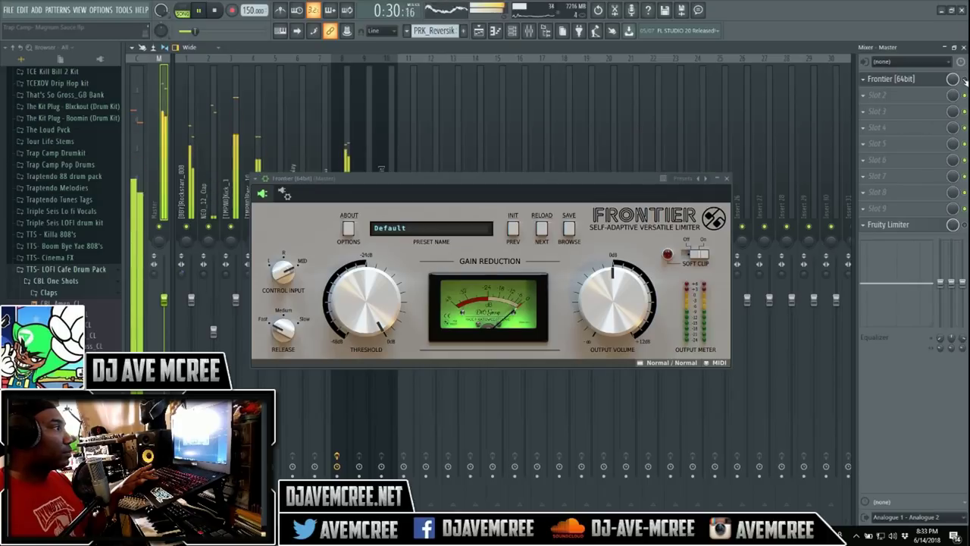
key(space)
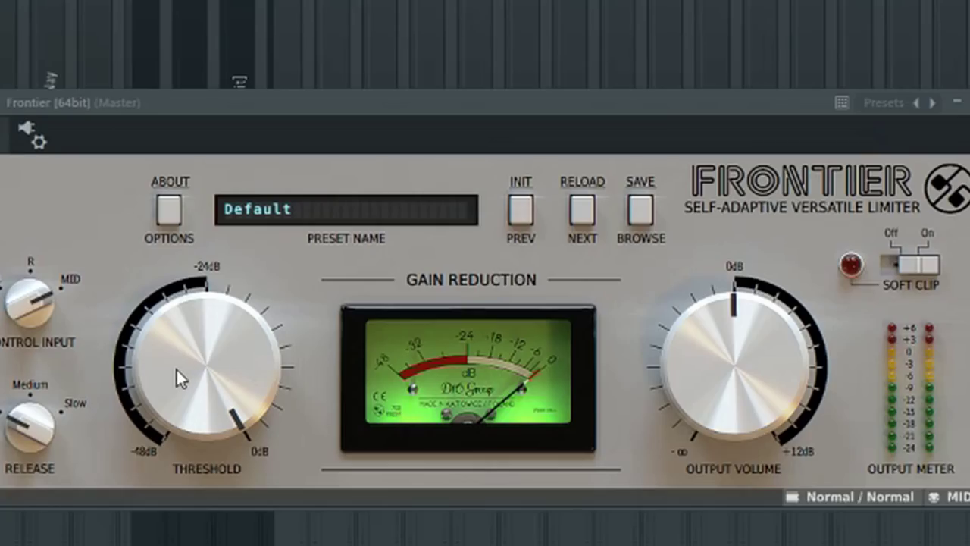
Lower Frontier's threshold to -6.3 dB and replay the beat several times to compare.
drag(173, 368, 172, 400)
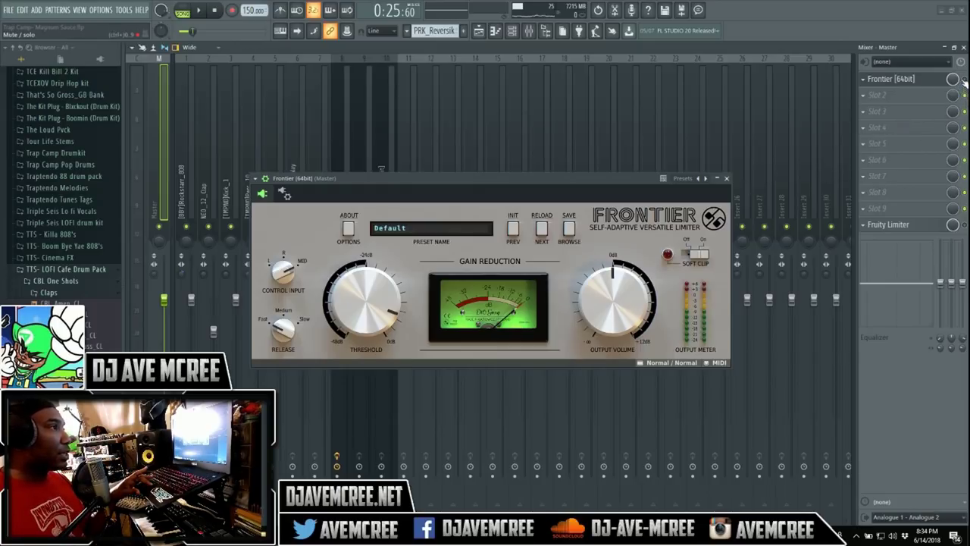
key(space)
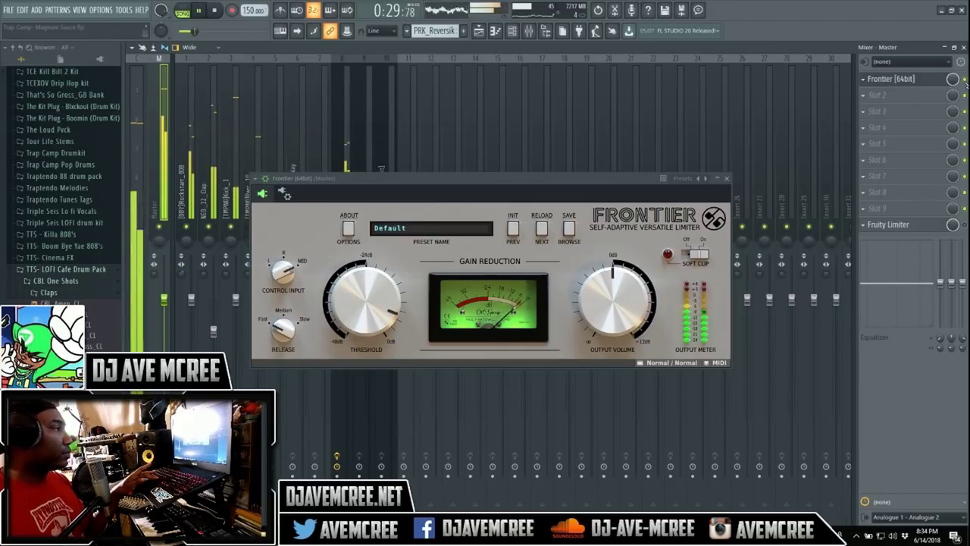
key(space)
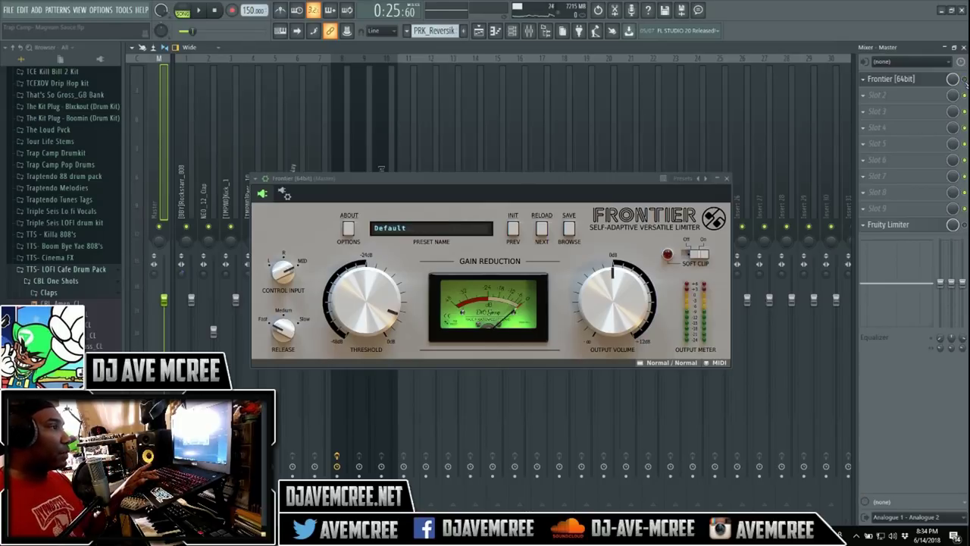
key(space)
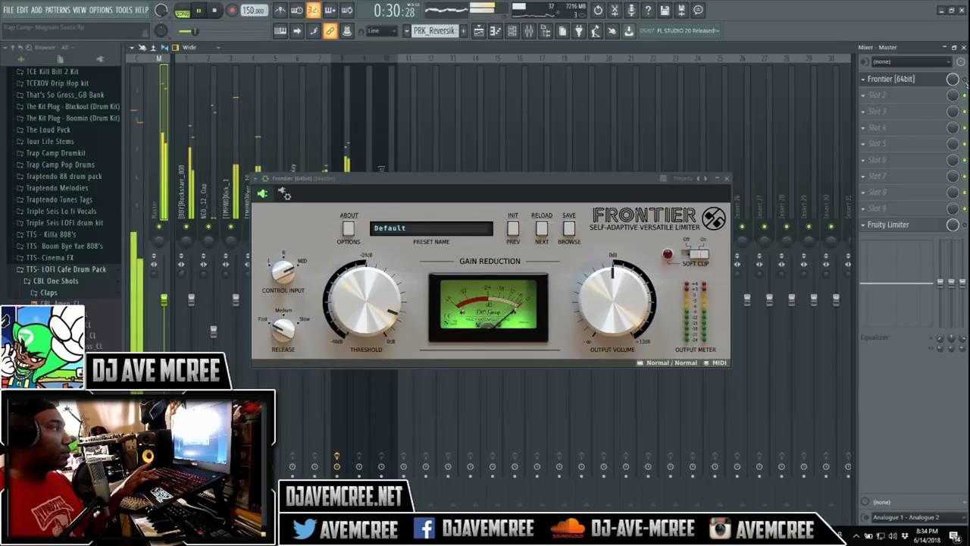
key(space)
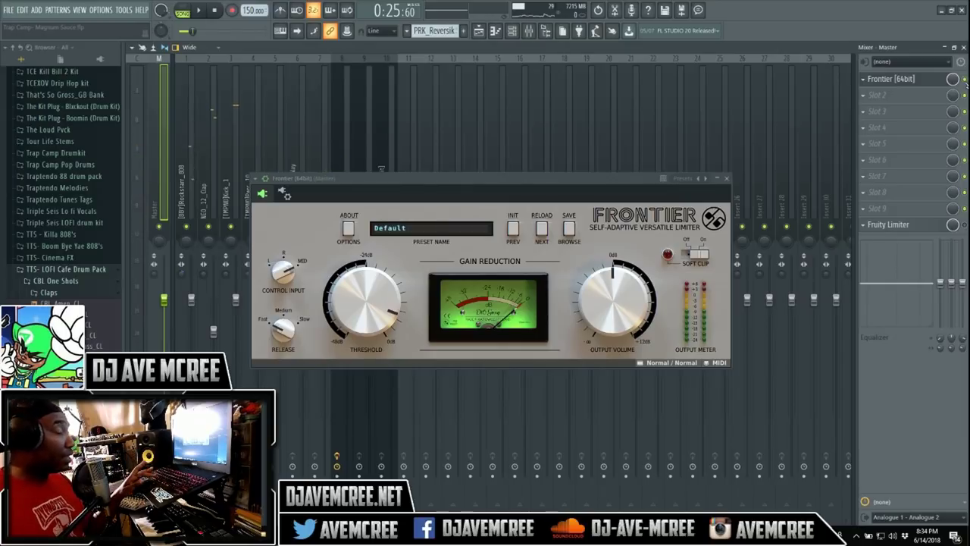
key(space)
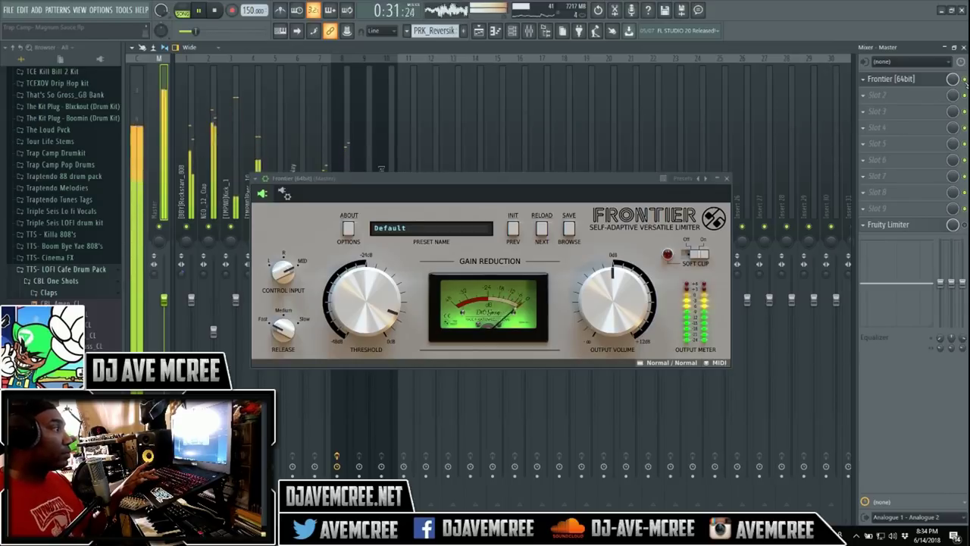
key(space)
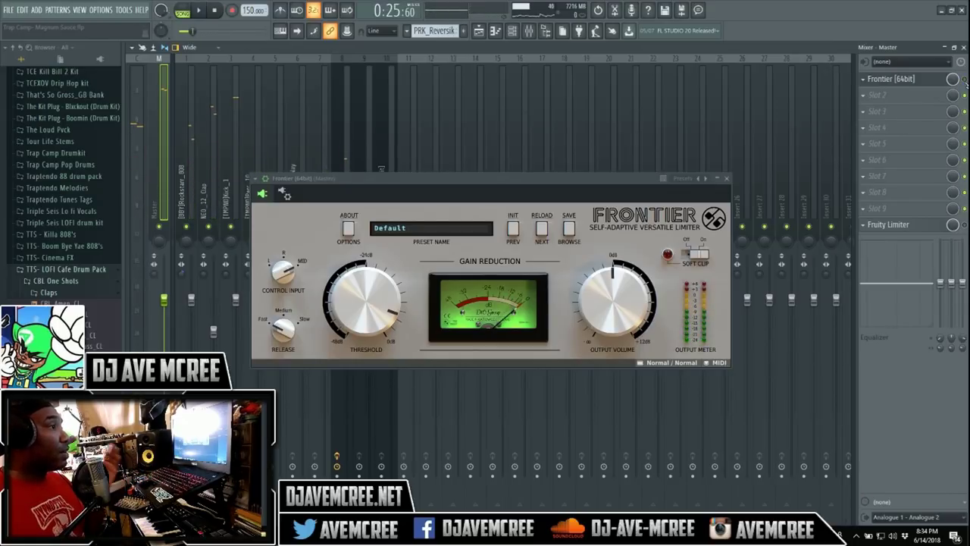
key(space)
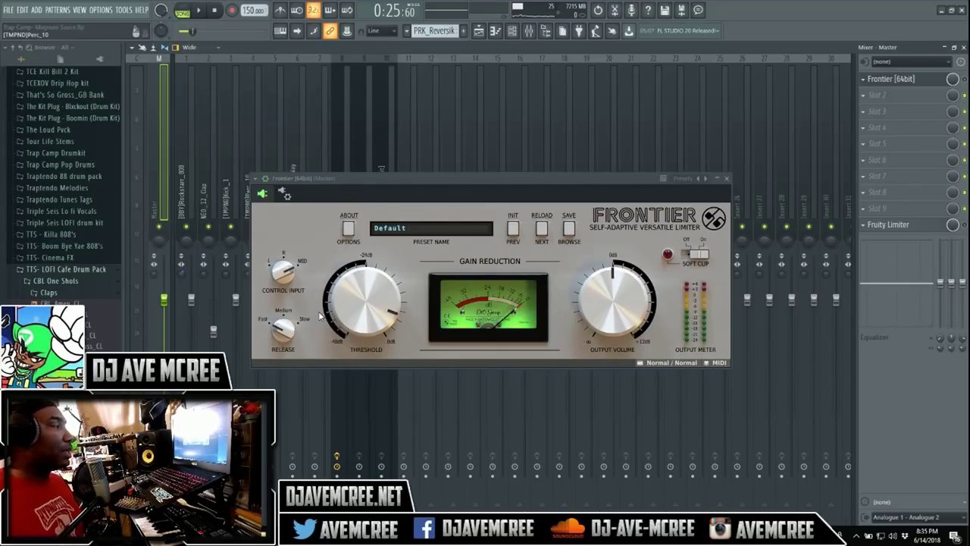
Close the FL Studio Mixer window.
click(962, 47)
click(962, 47)
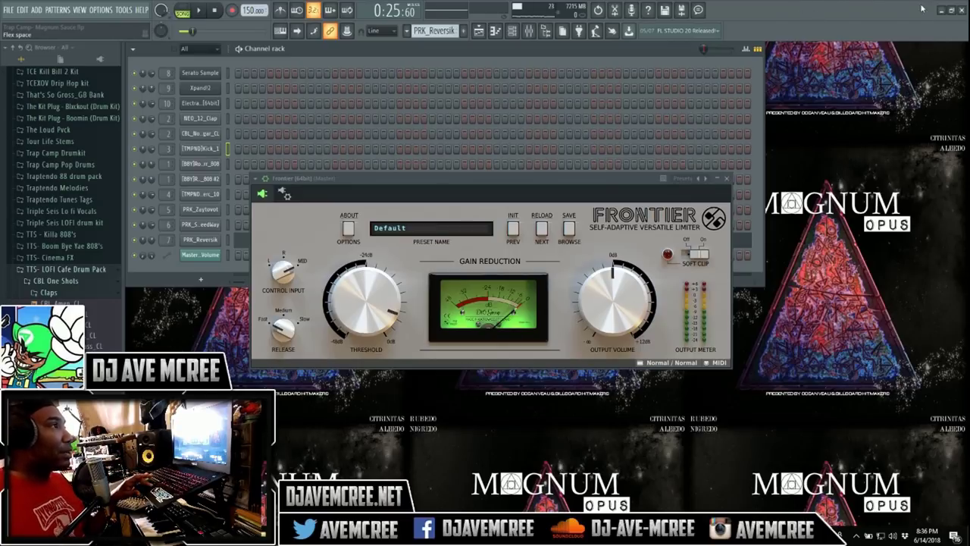
Switch to Ableton Live, focus the Frontier device on the Master chain, and start playback.
key(alt+Tab)
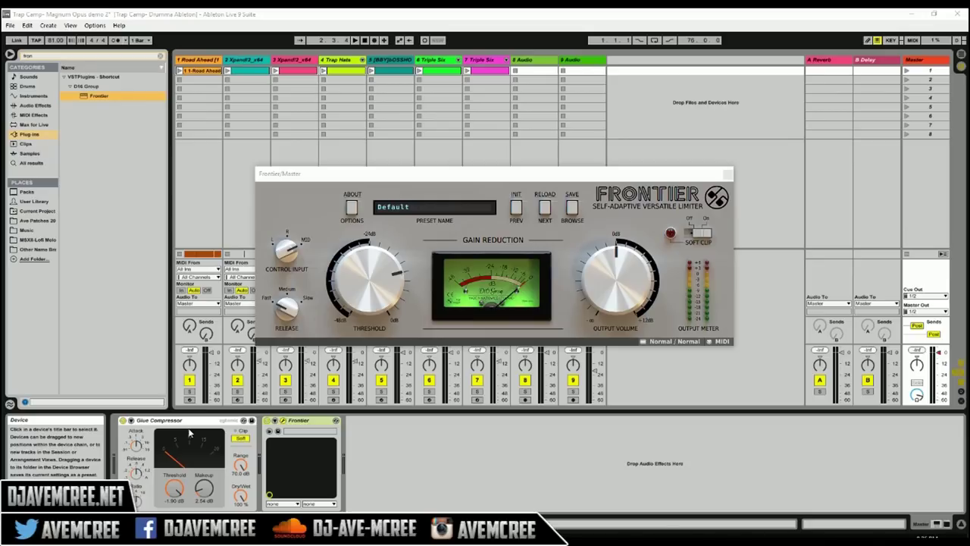
click(268, 422)
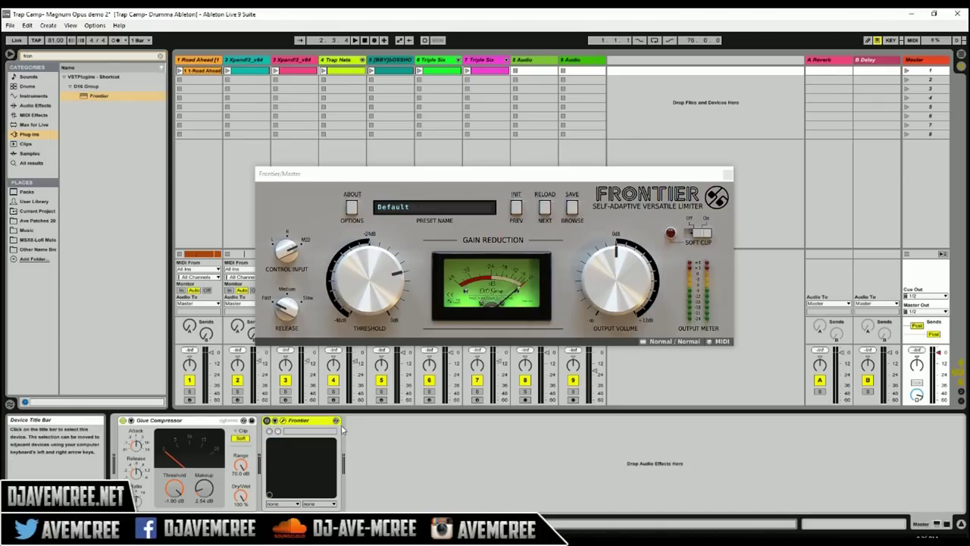
click(578, 169)
key(space)
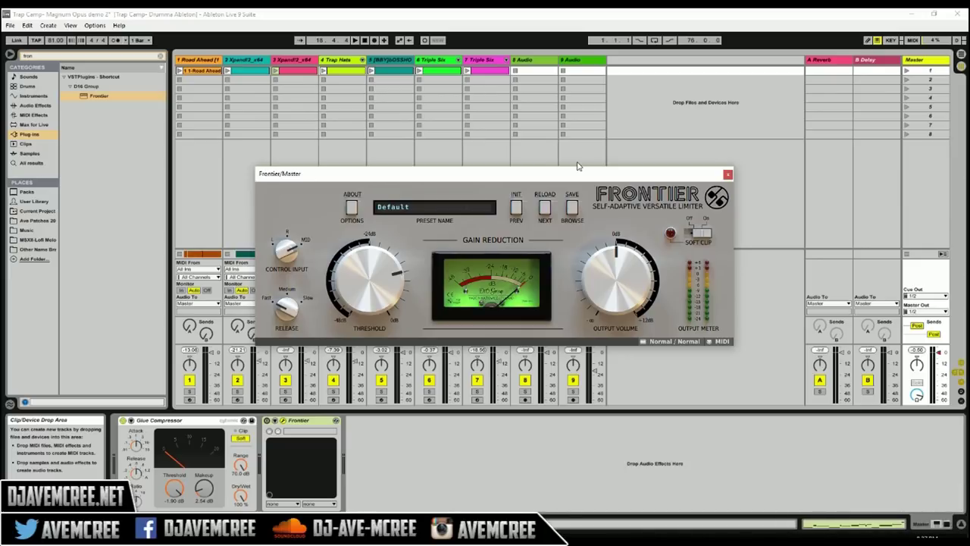
click(123, 420)
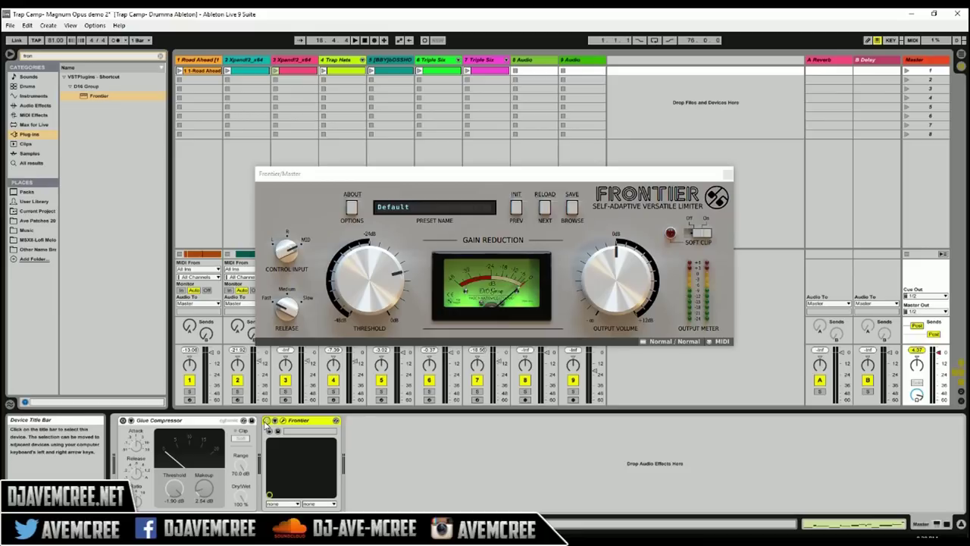
Lower Frontier's threshold in Ableton to about -7.0 dB.
click(393, 290)
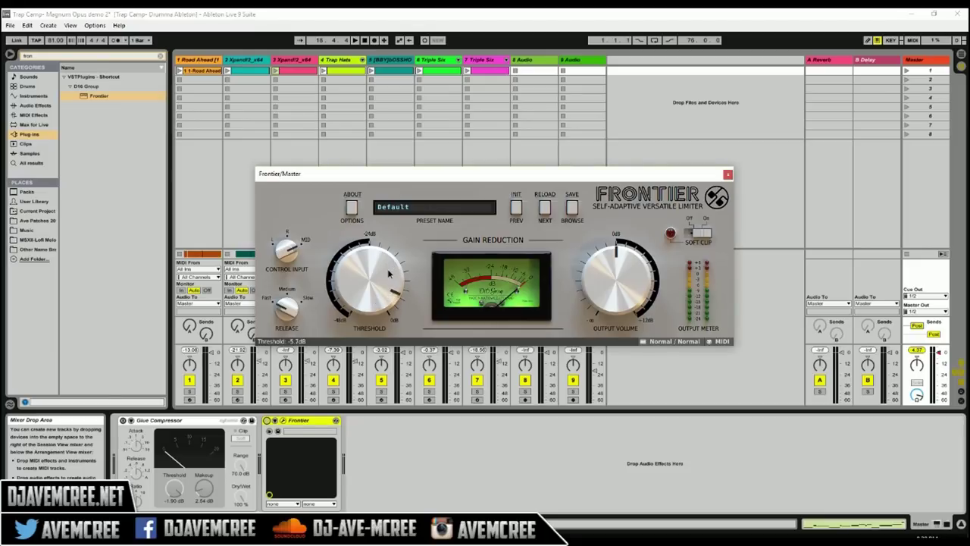
scroll(388, 274, down, 2)
Raise Frontier's threshold and output volume, then scroll down the d16.pl/frontier product page.
drag(583, 298, 360, 277)
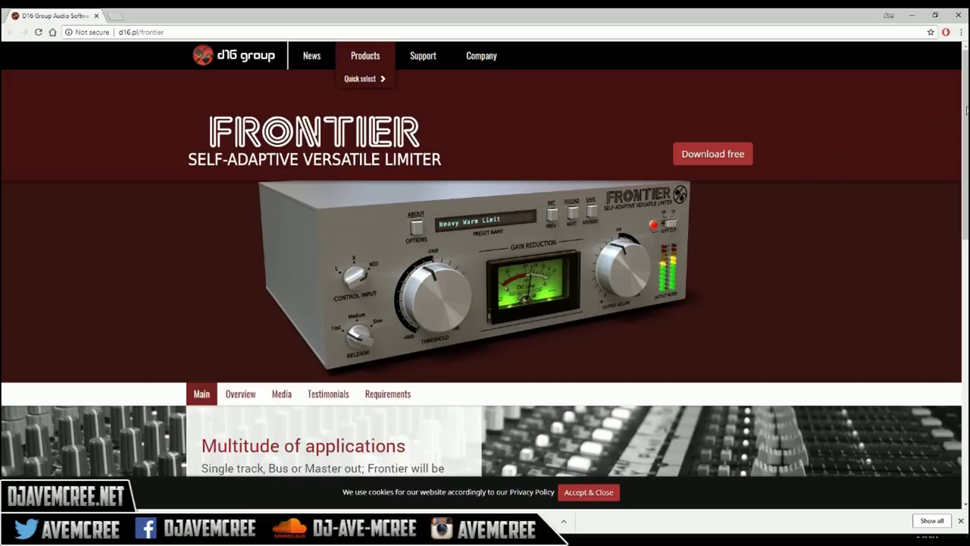
drag(966, 112, 964, 141)
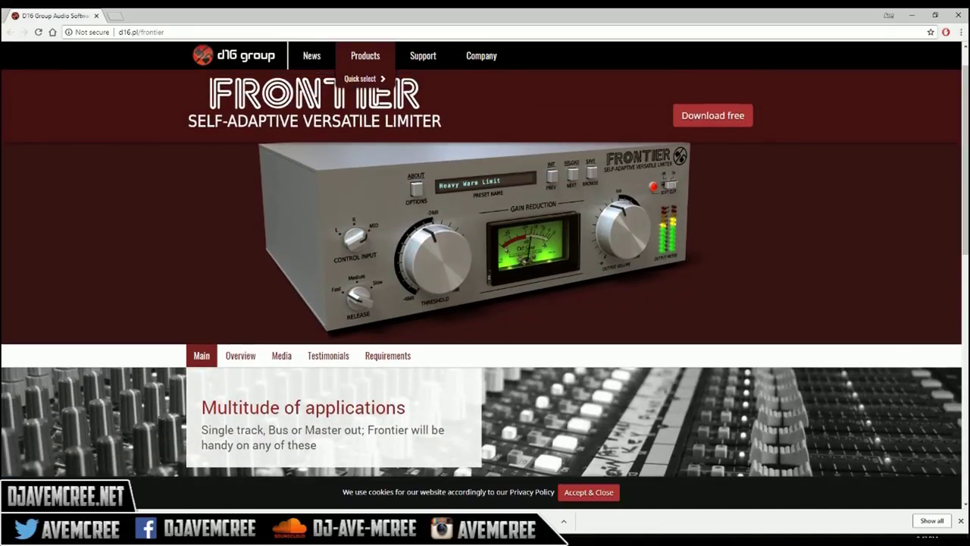